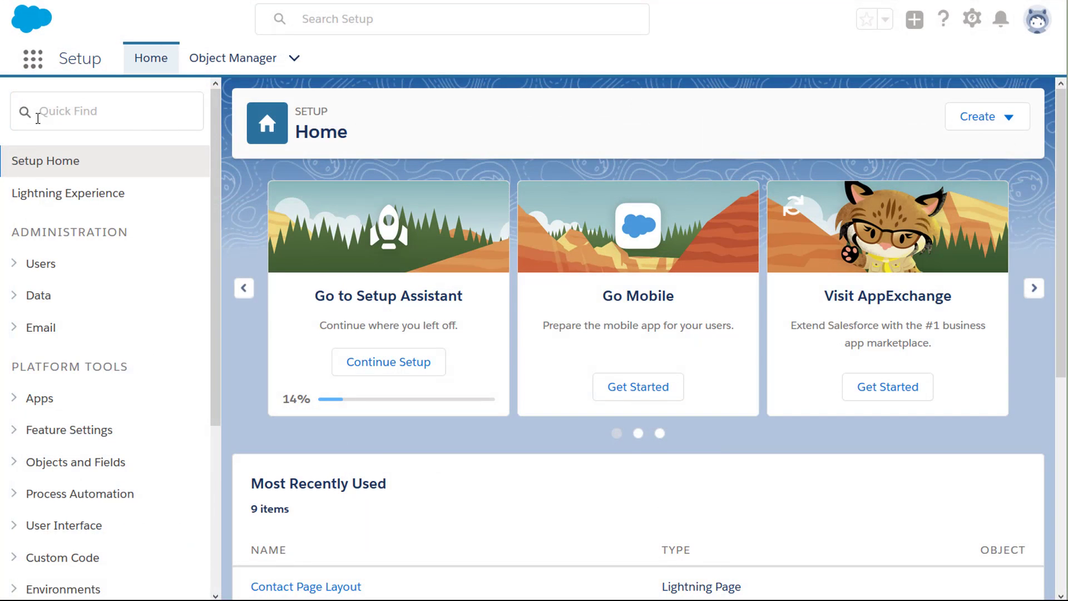
Search 'dupli' in Setup Quick Find and go to Duplicate Management > Duplicate Rules.
type("dupli")
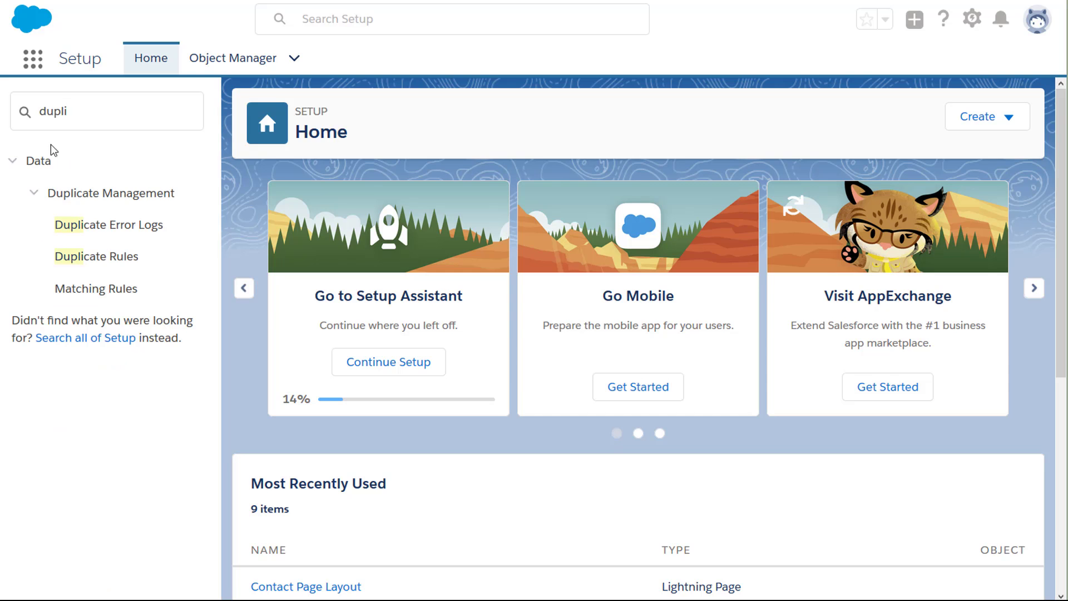
left_click(87, 264)
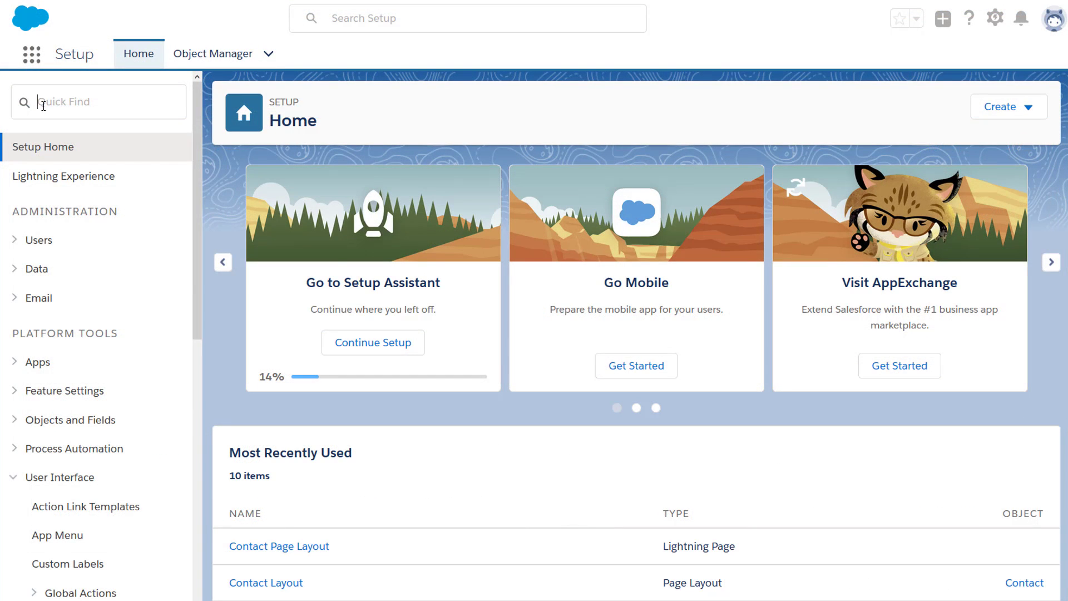
In Lightning App Builder, drop Potential Duplicates at the top of the Contact page and save.
type("Lightning app")
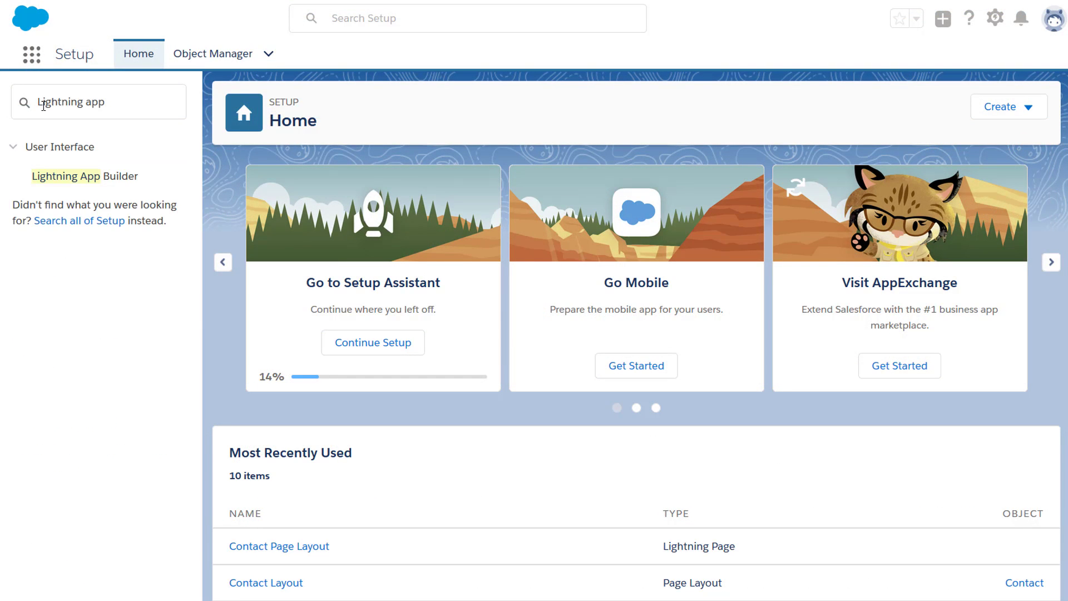
left_click(81, 183)
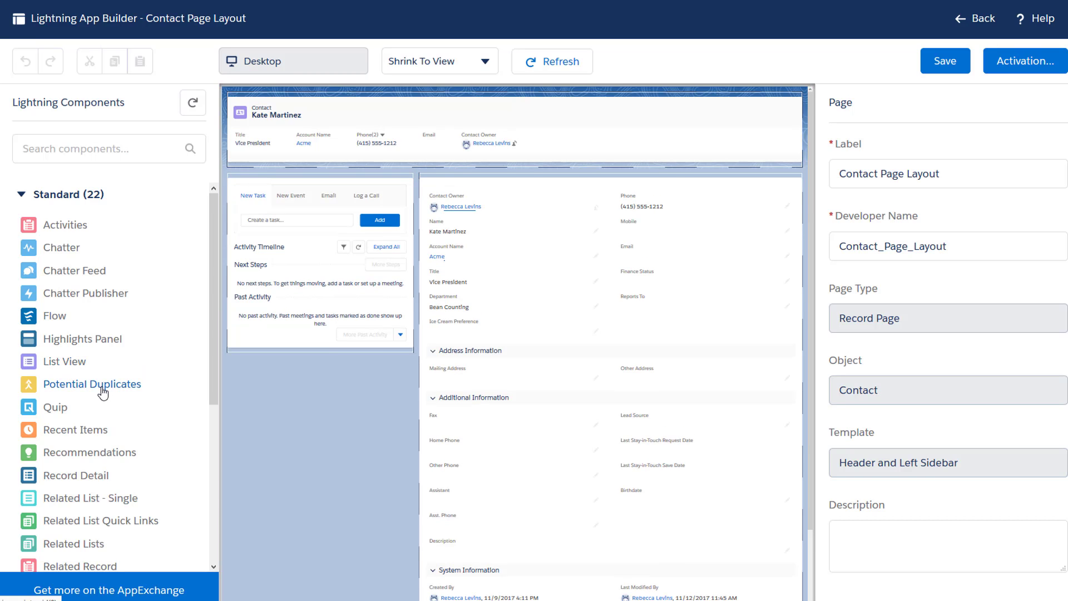
left_click_drag(103, 393, 522, 189)
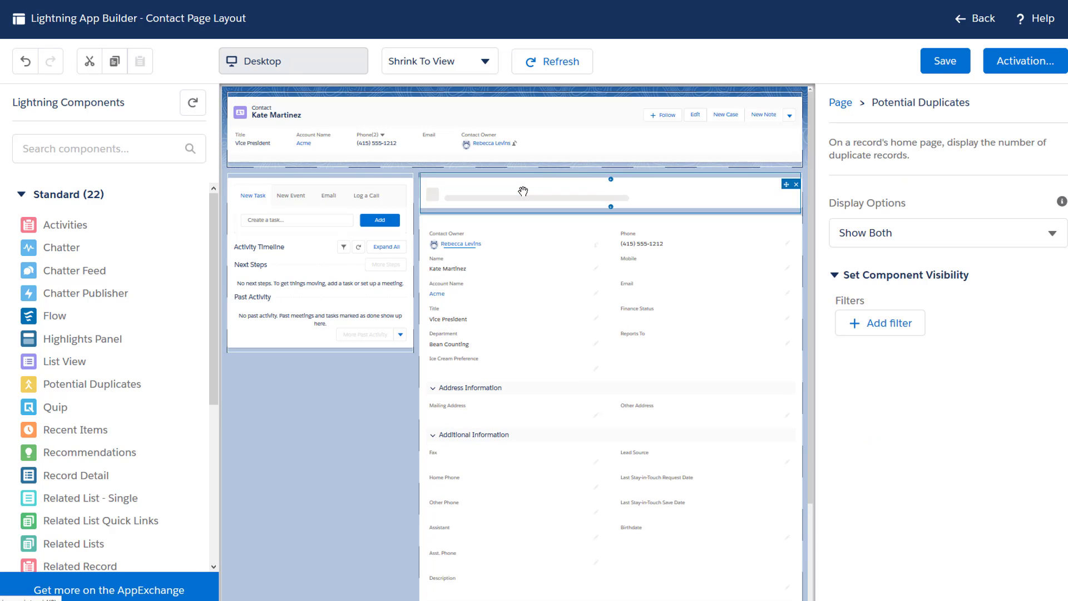
left_click(940, 65)
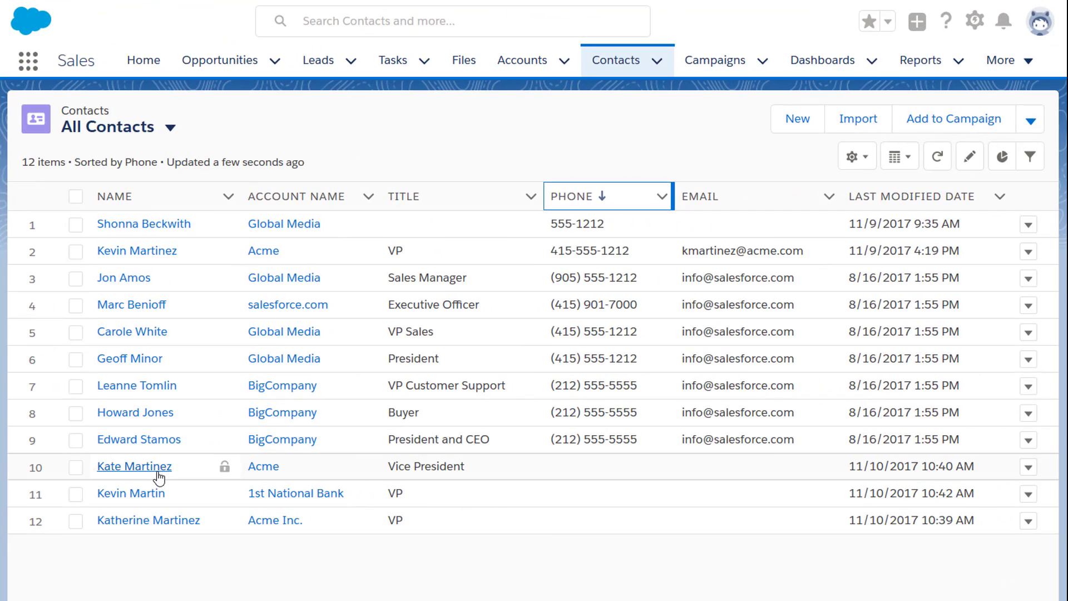
Open the Acme vice president's contact and view its one potential duplicate at Acme Inc.
left_click(158, 476)
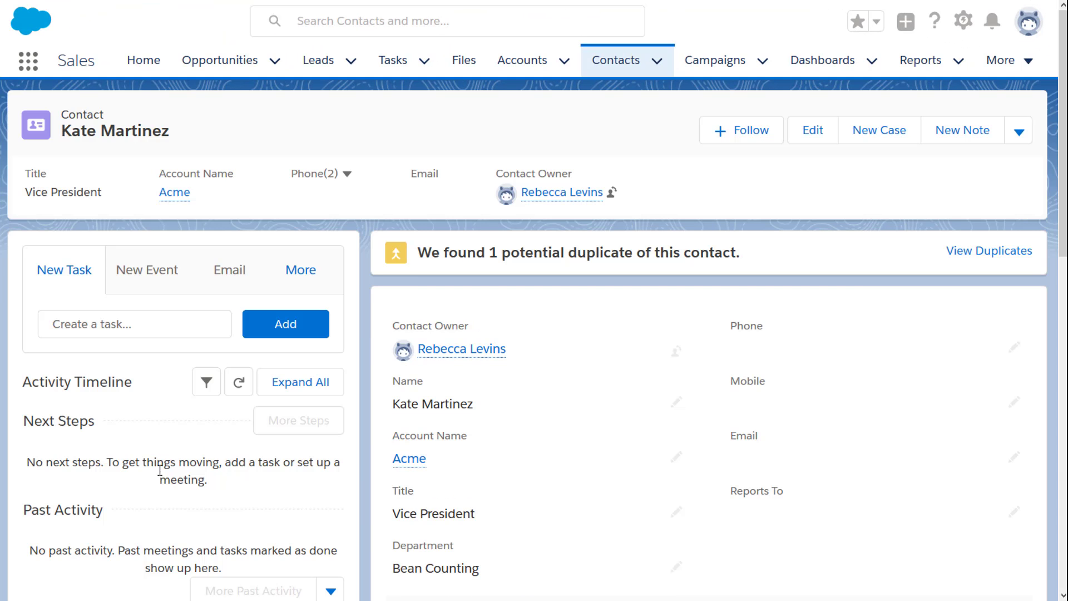
left_click(964, 257)
Start a new contact and enter the existing contact's first and last name.
left_click(659, 66)
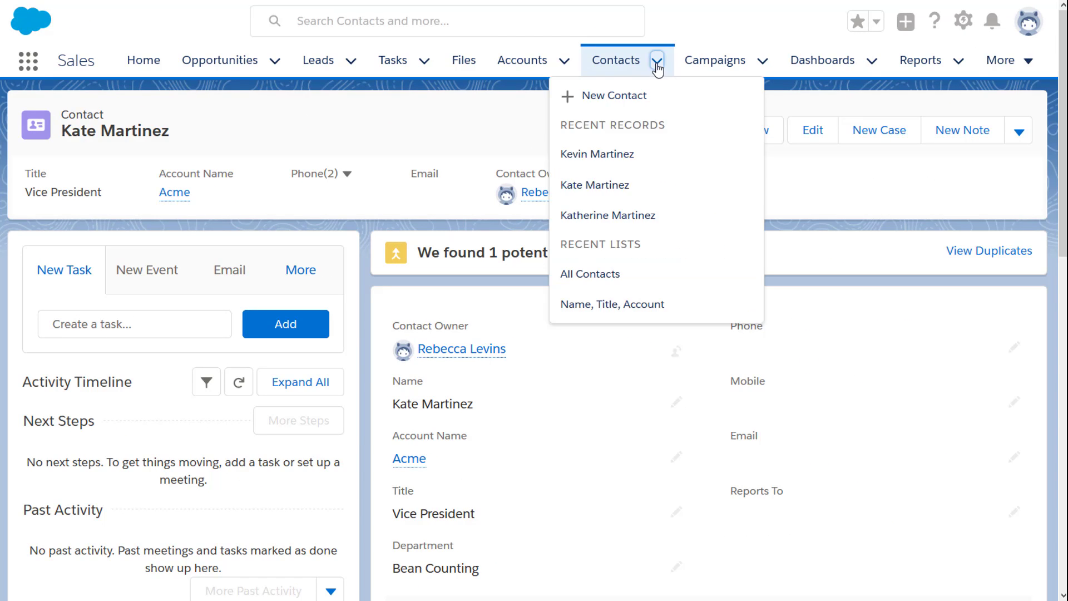
left_click(622, 102)
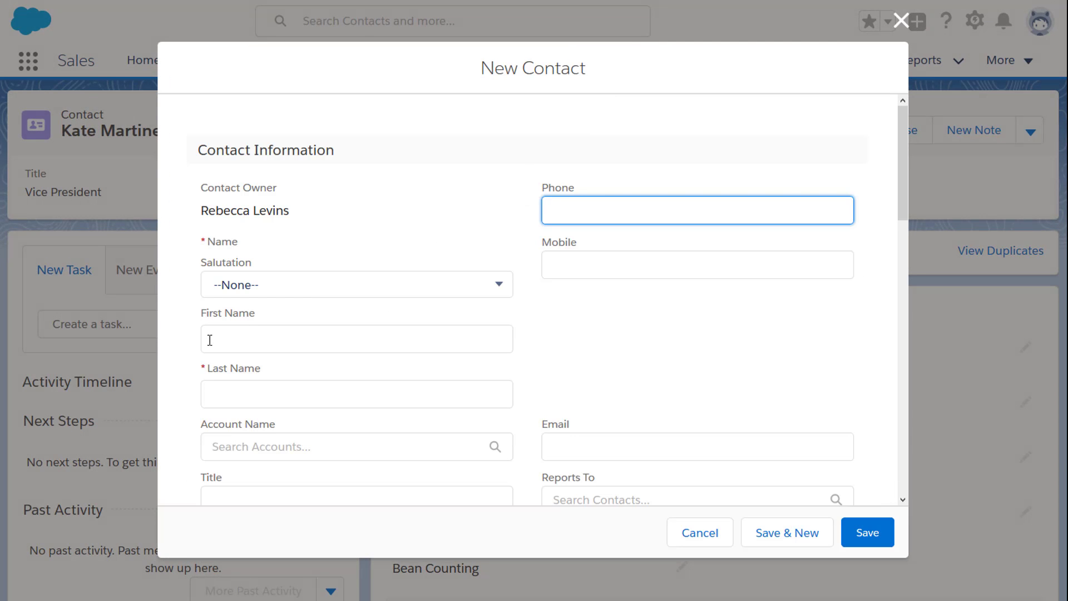
left_click(221, 337)
key("Tab")
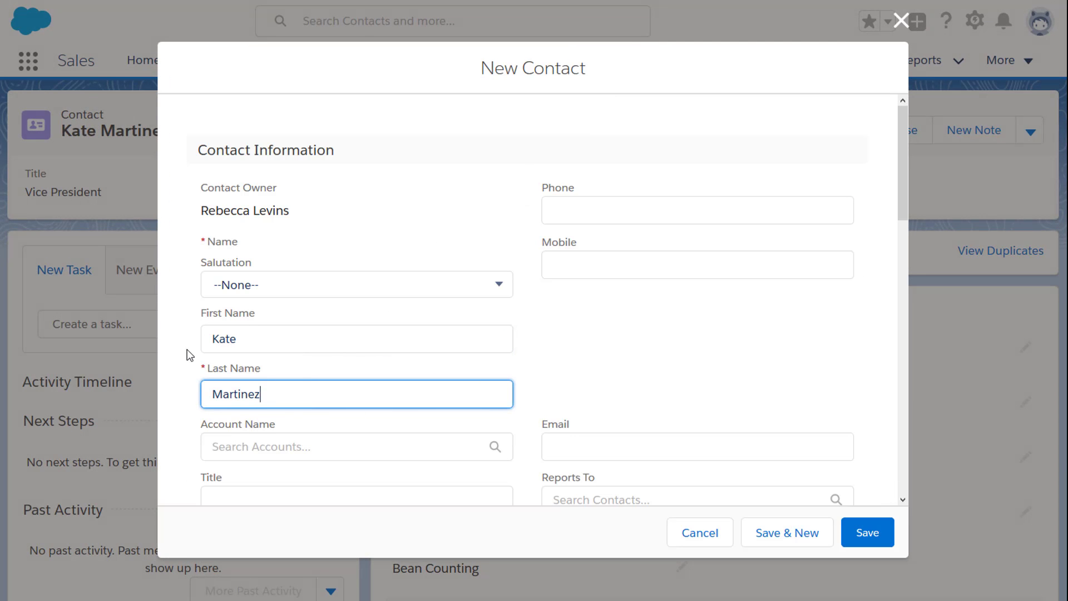
key("Tab")
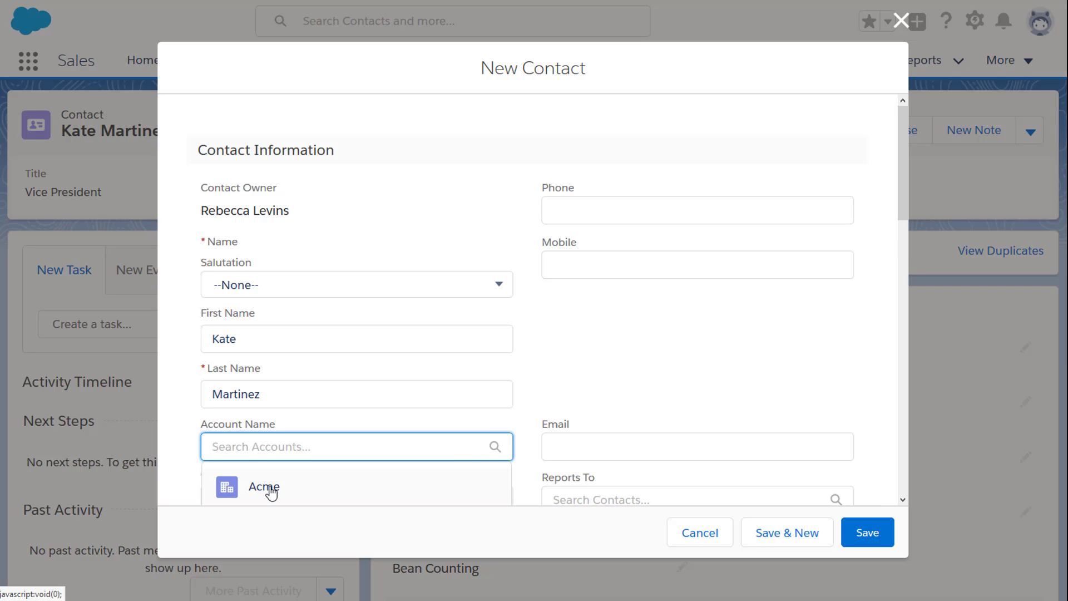
Link the new contact to Acme with title VP and view the 2 matching duplicates.
left_click(269, 486)
scroll(270, 492, "down", 2)
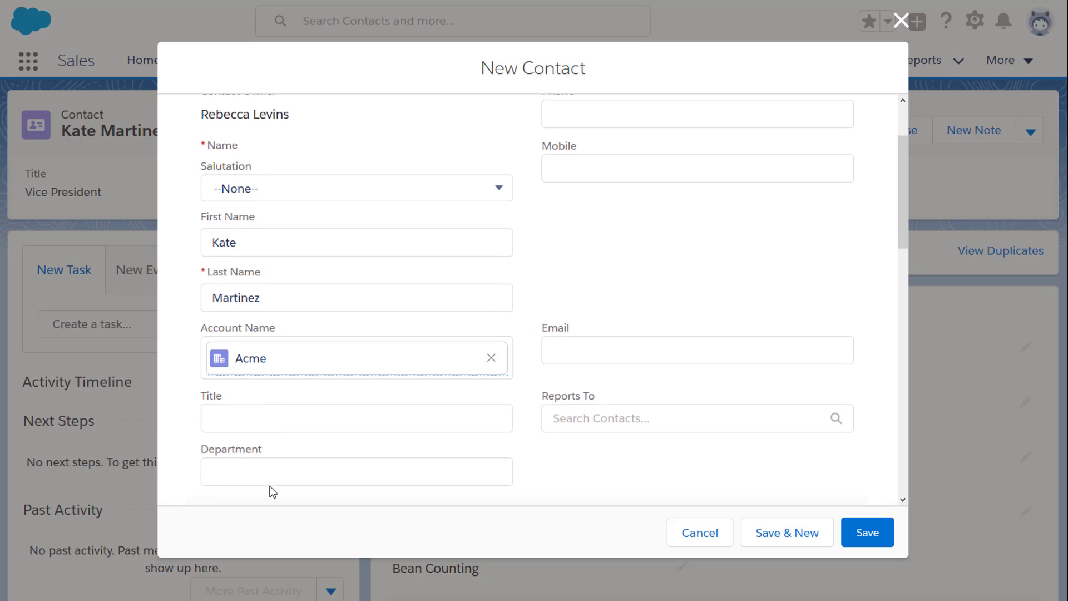
left_click(229, 423)
type("VP")
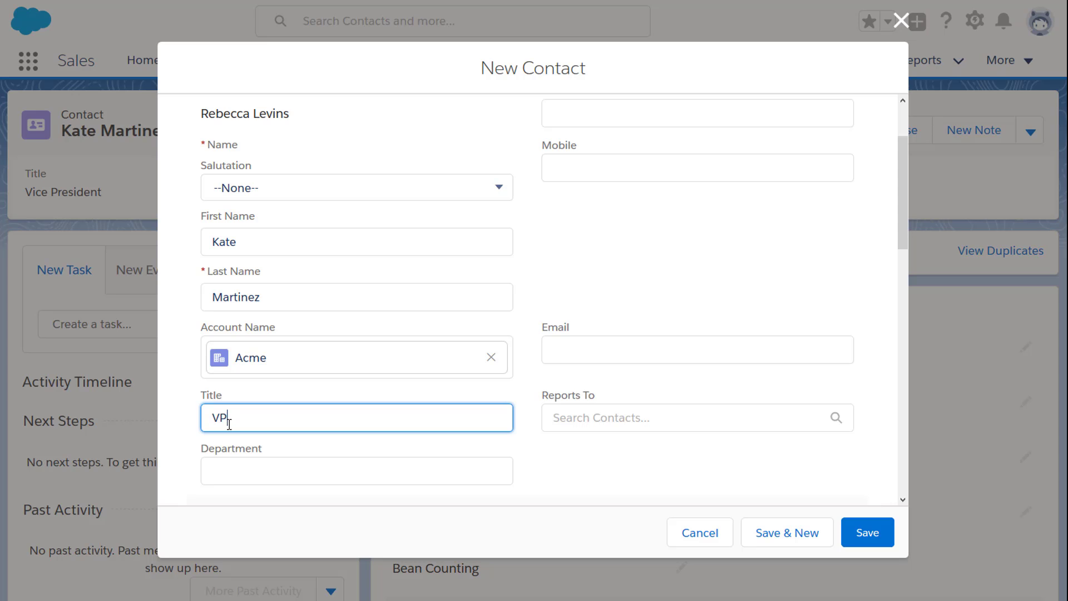
key("Tab")
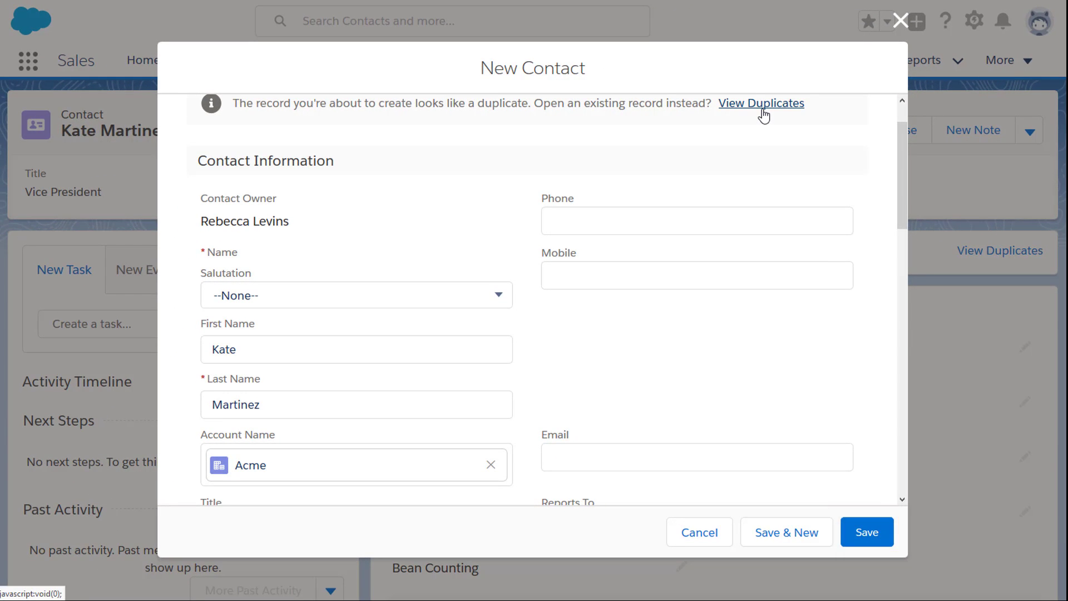
left_click(763, 115)
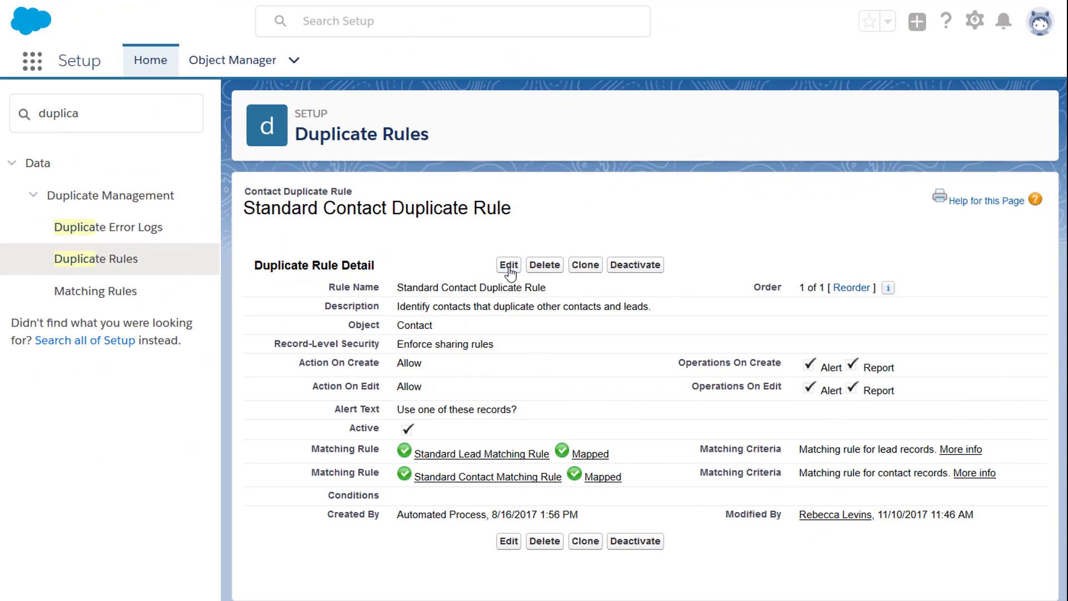
Replace the rule's alert text with 'If you find duplicates, let your sales manager know.'.
left_click(508, 266)
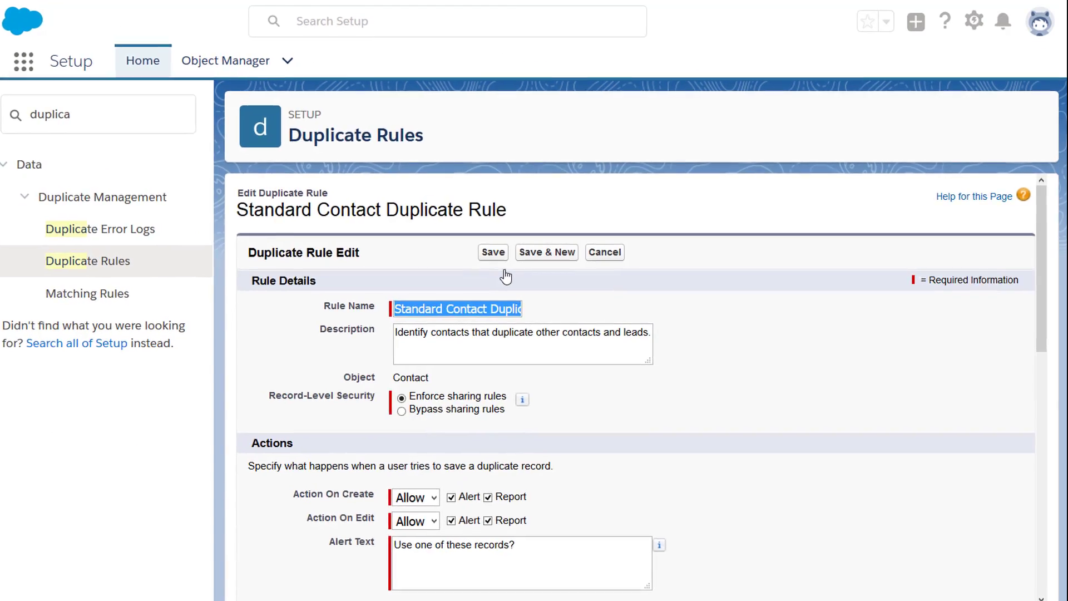
scroll(449, 299, "down", 5)
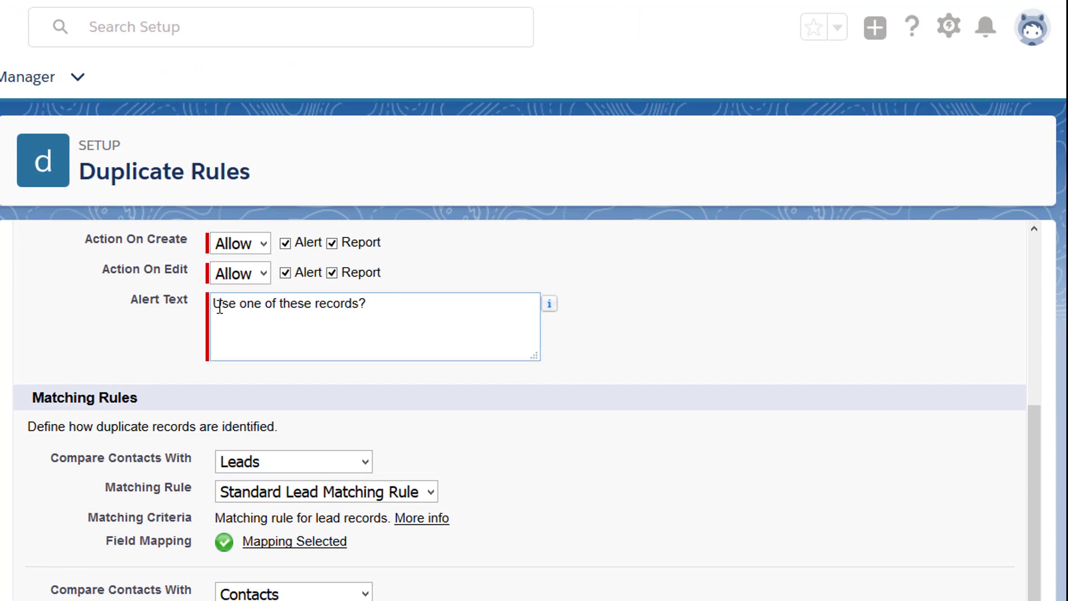
triple_click(217, 314)
type("If you find duplicates, let your sales manager know.")
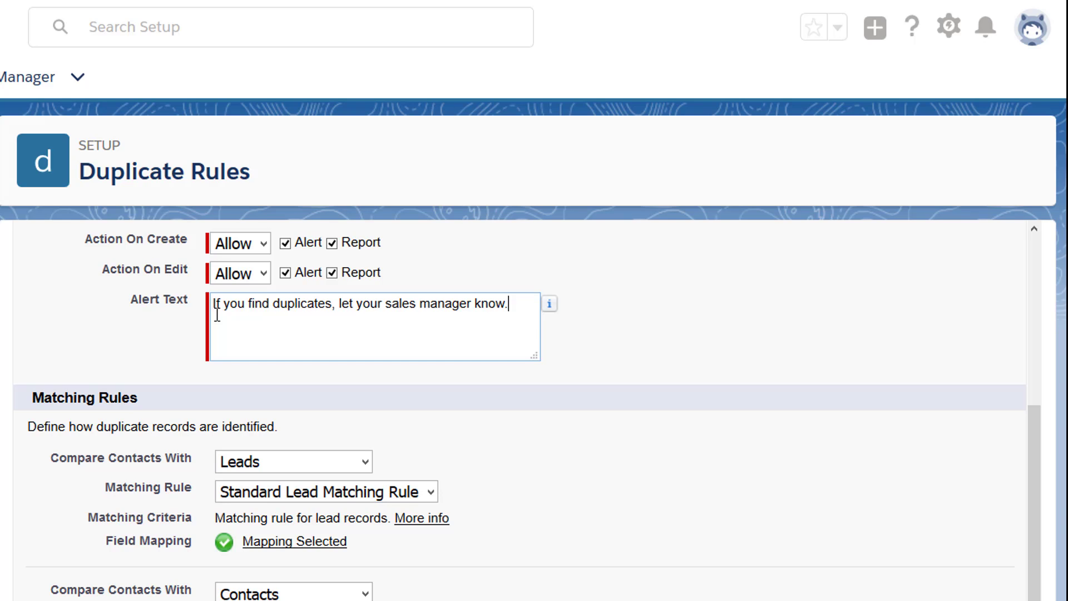
Set Action On Create to Block and save the duplicate rule.
left_click(263, 244)
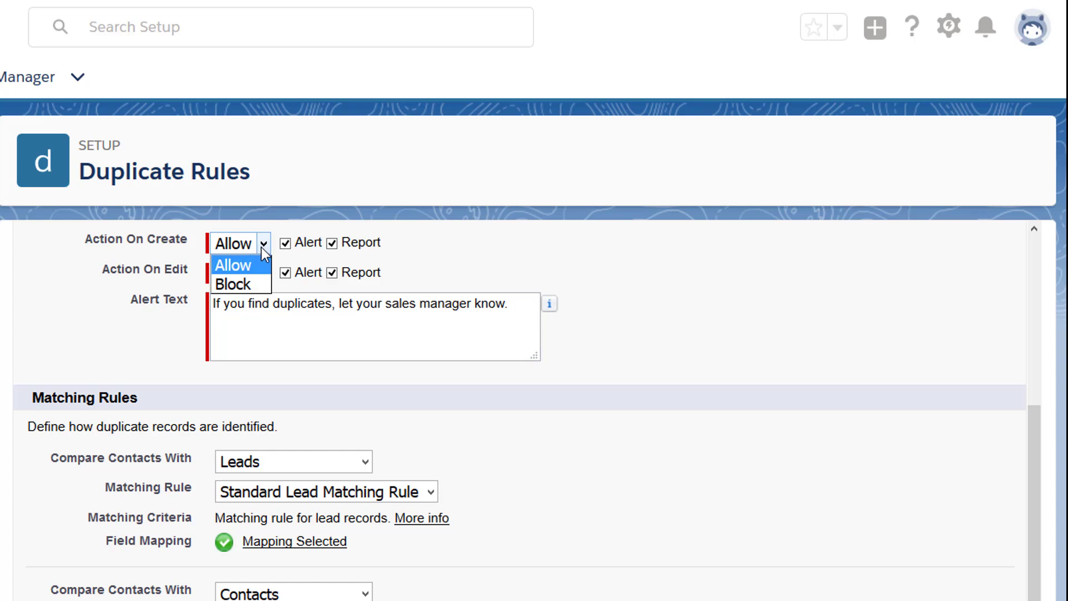
left_click(260, 285)
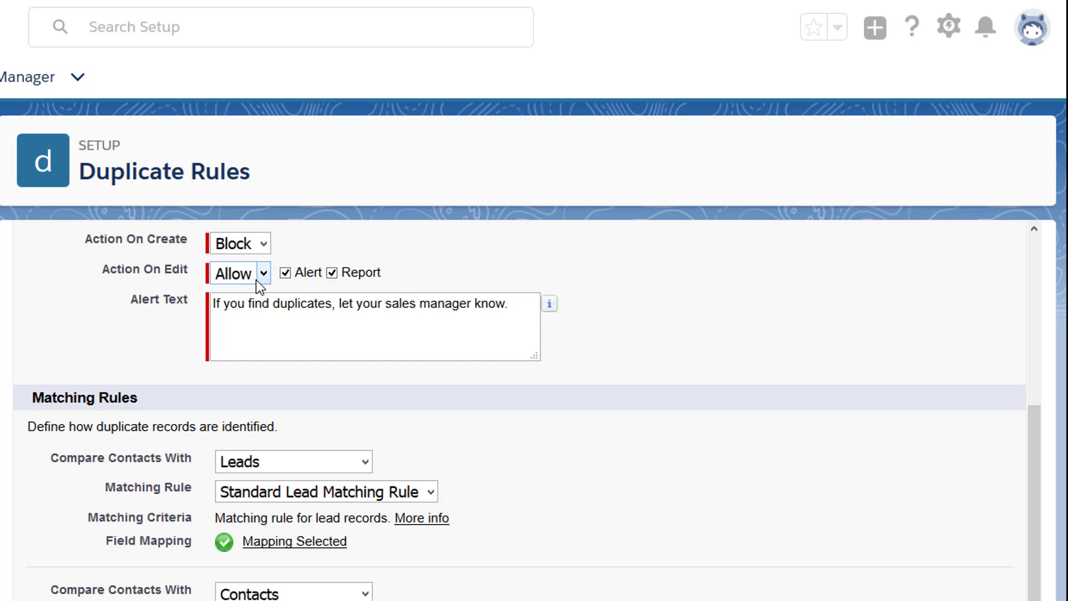
scroll(256, 280, "up", 5)
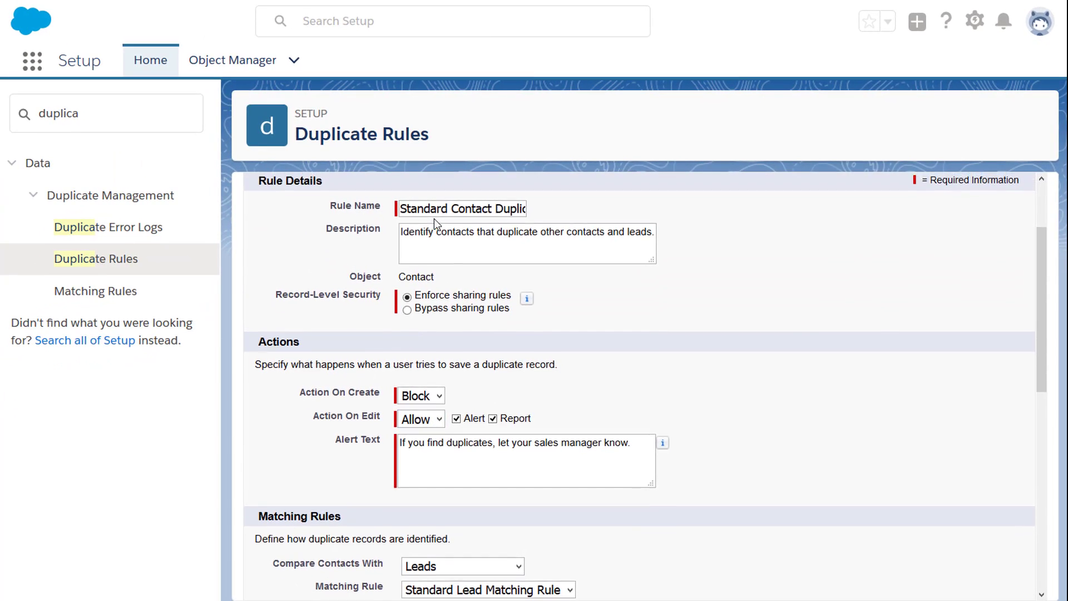
scroll(434, 219, "up", 2)
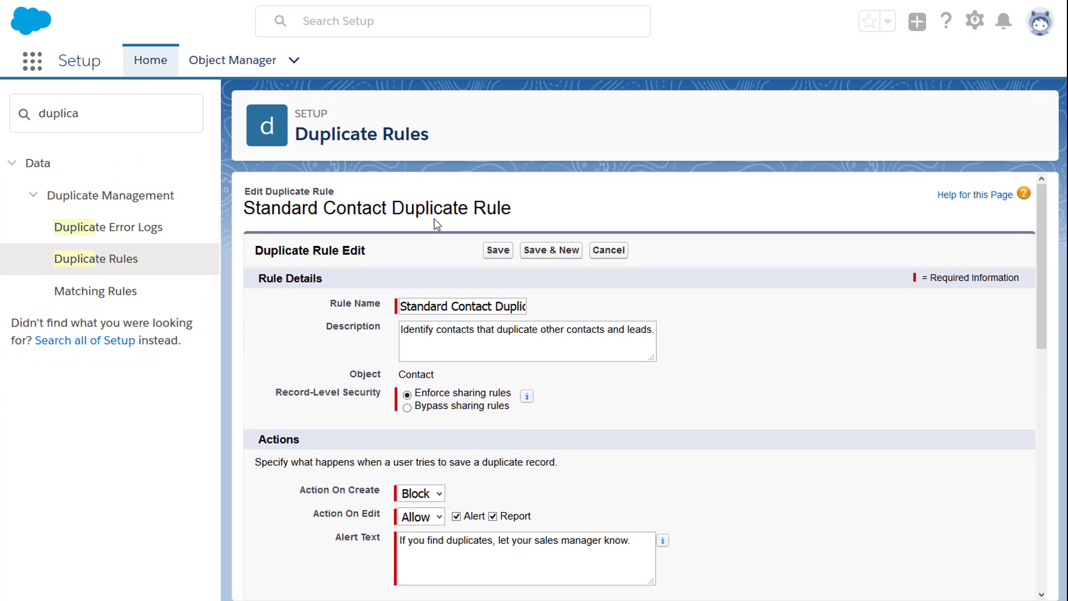
left_click(493, 251)
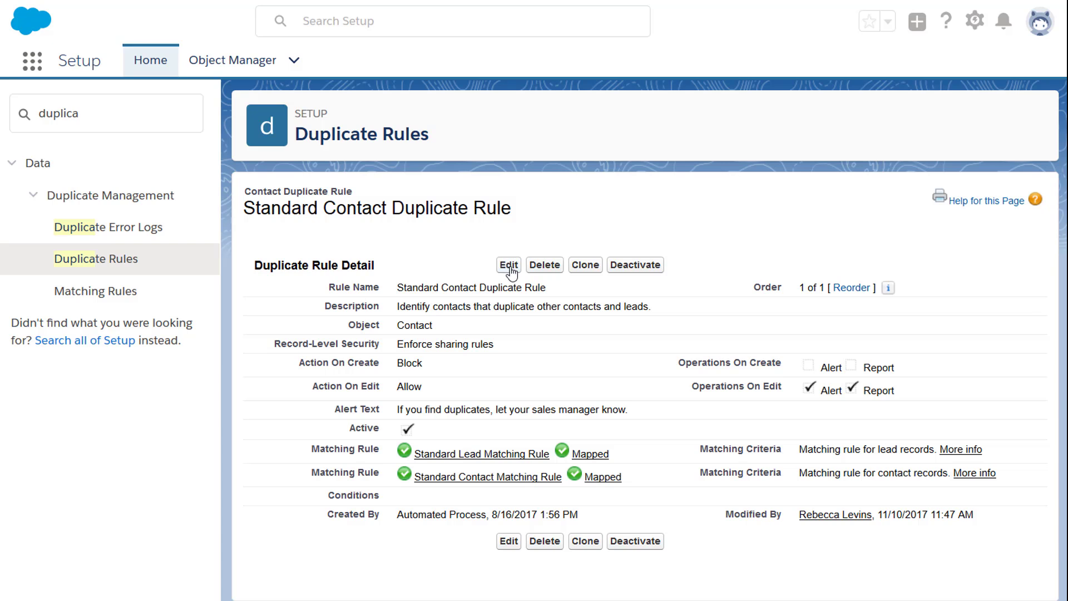
Switch the rule's record-level security to Bypass sharing rules and save.
left_click(509, 267)
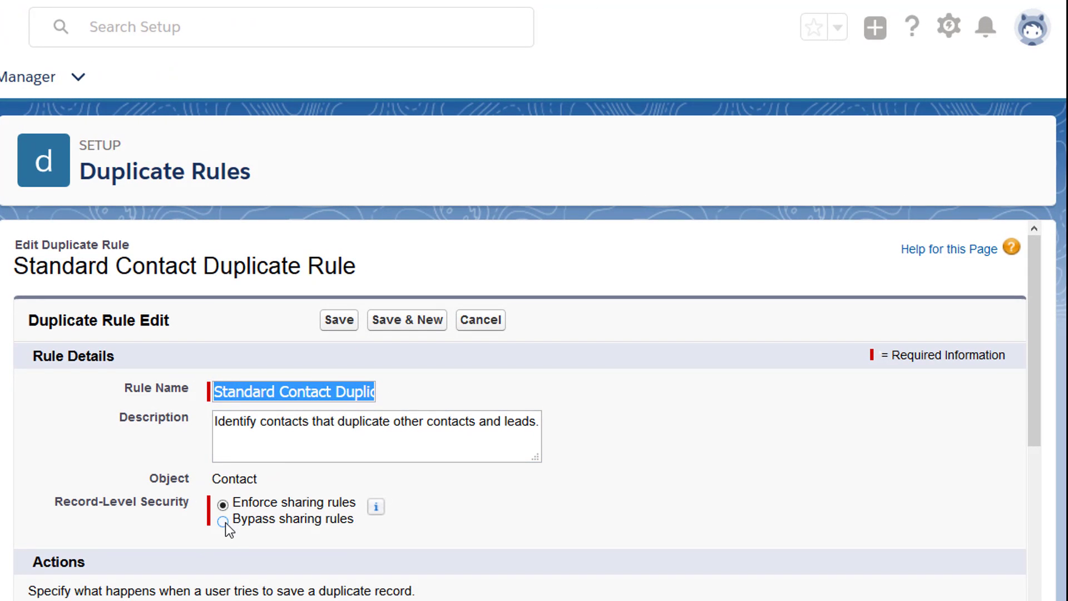
left_click(226, 523)
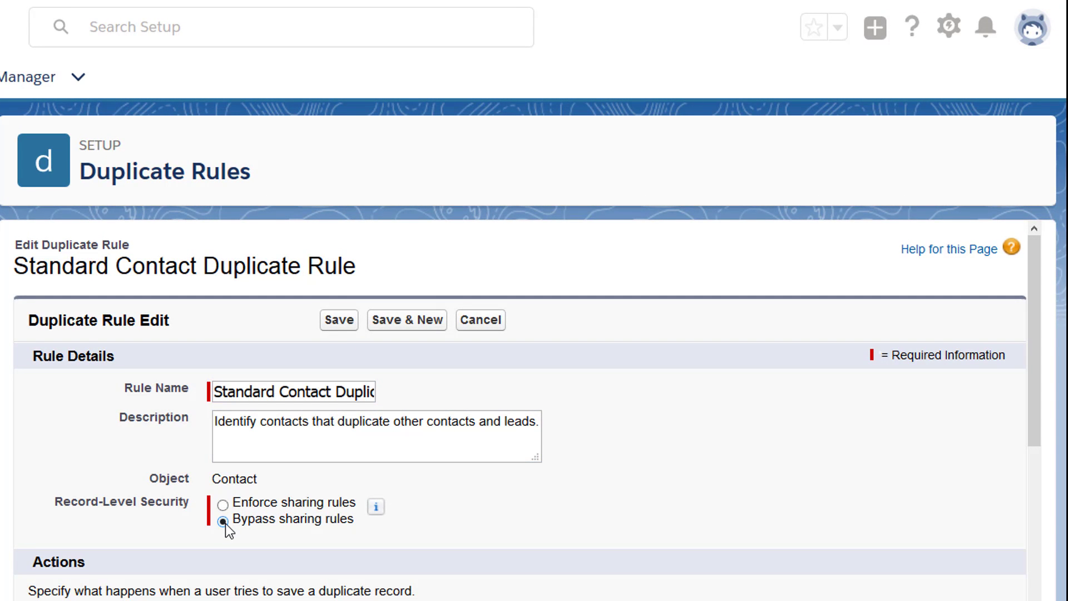
left_click(330, 326)
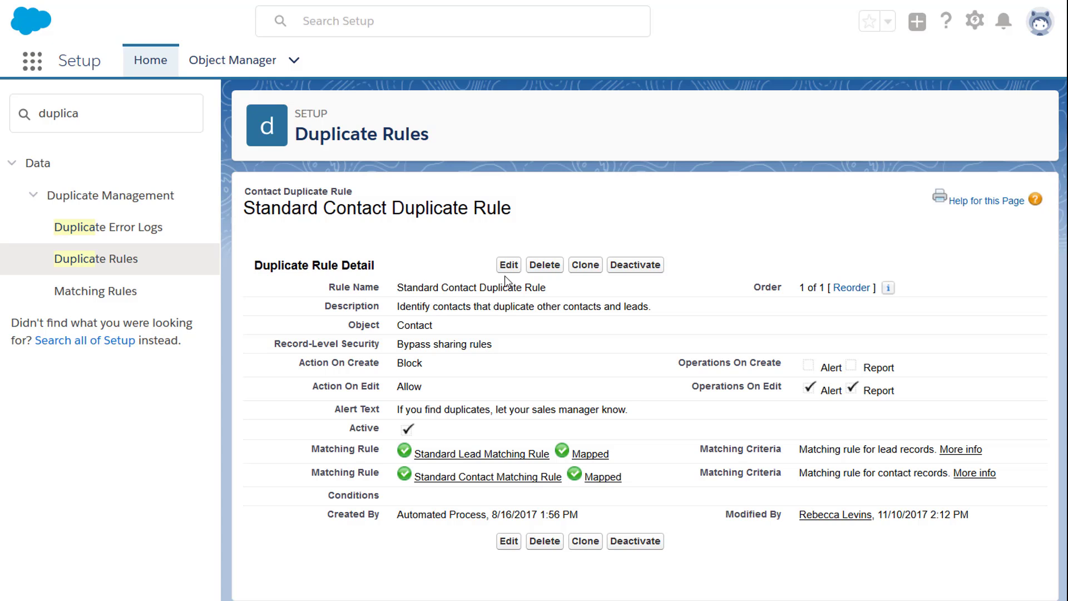
In the lead matching rule's field mapping, map lead Title to contact Title.
left_click(509, 264)
scroll(1035, 272, "down", 3)
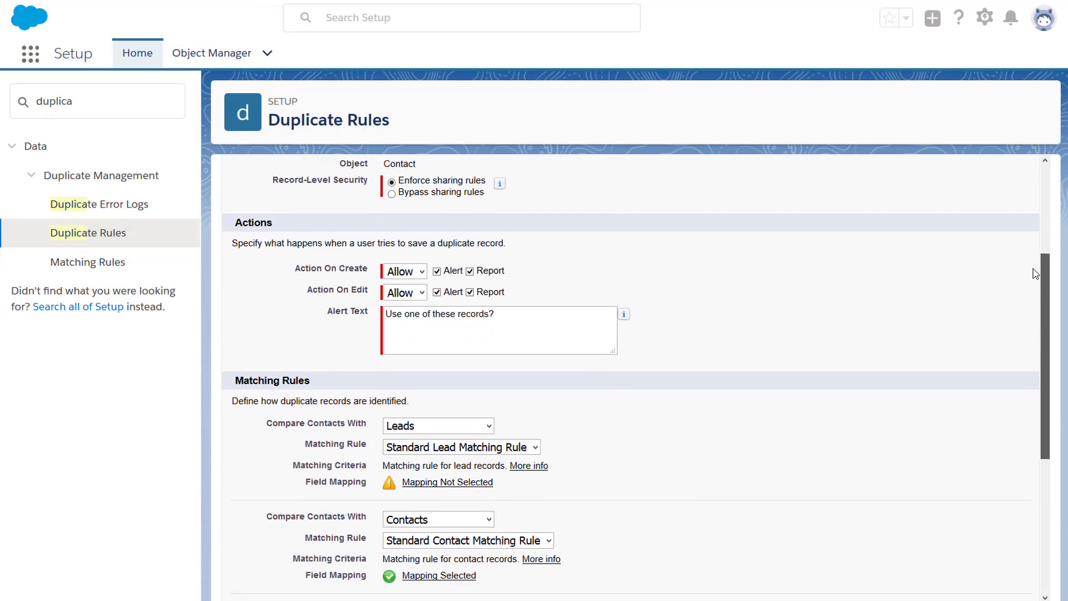
left_click_drag(1035, 273, 1041, 330)
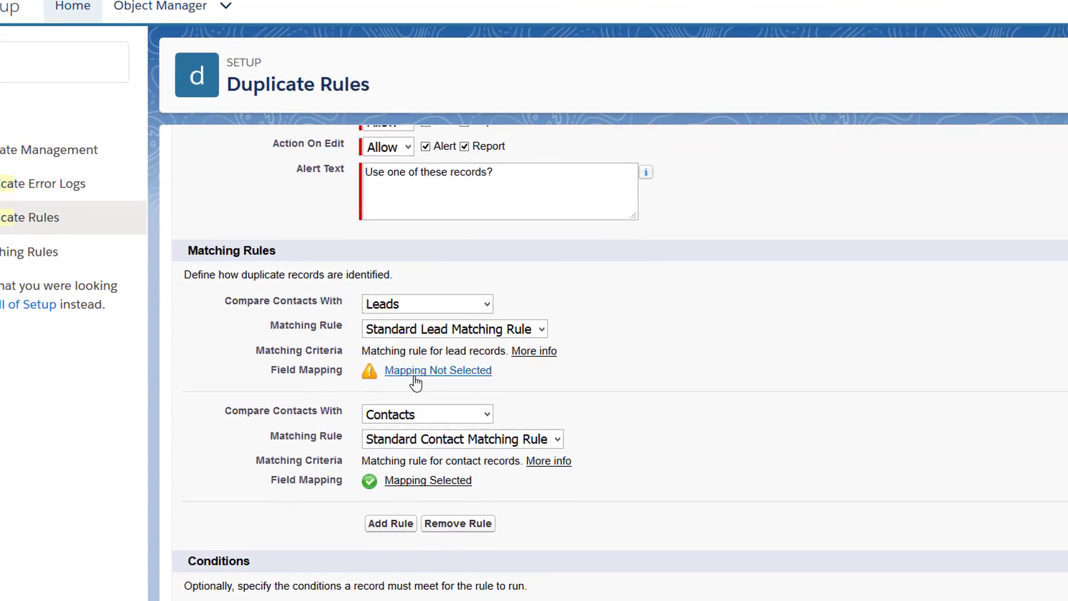
left_click(415, 373)
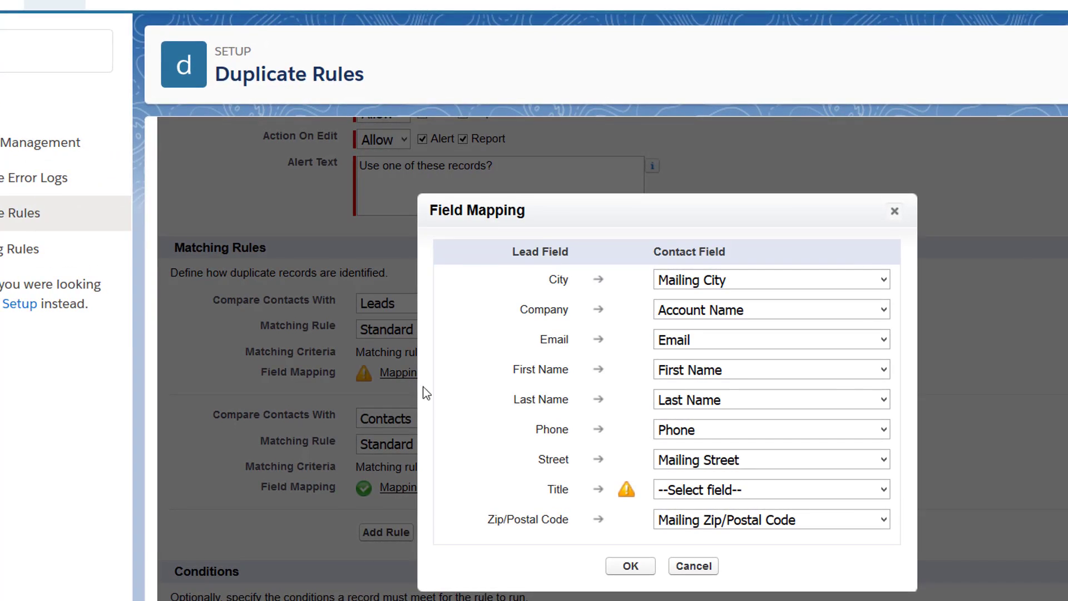
left_click(885, 497)
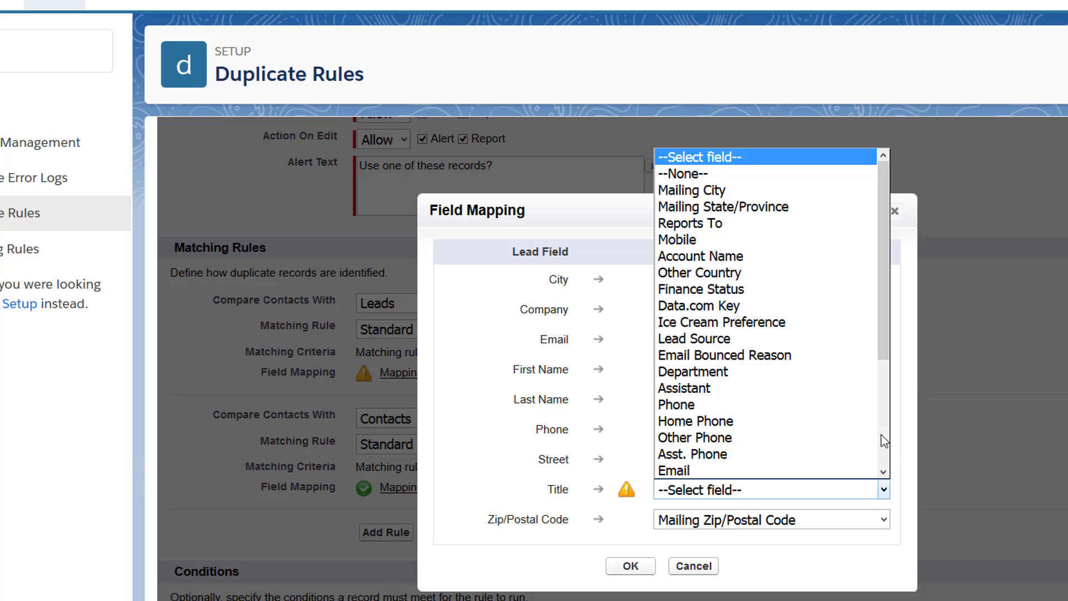
left_click_drag(883, 336, 881, 381)
left_click(683, 423)
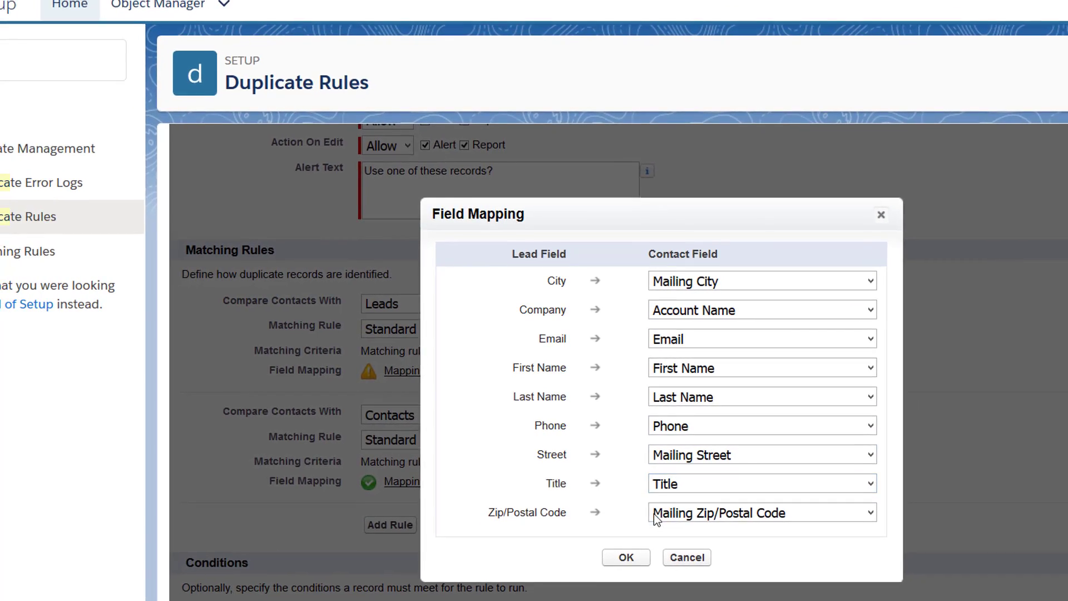
left_click(630, 566)
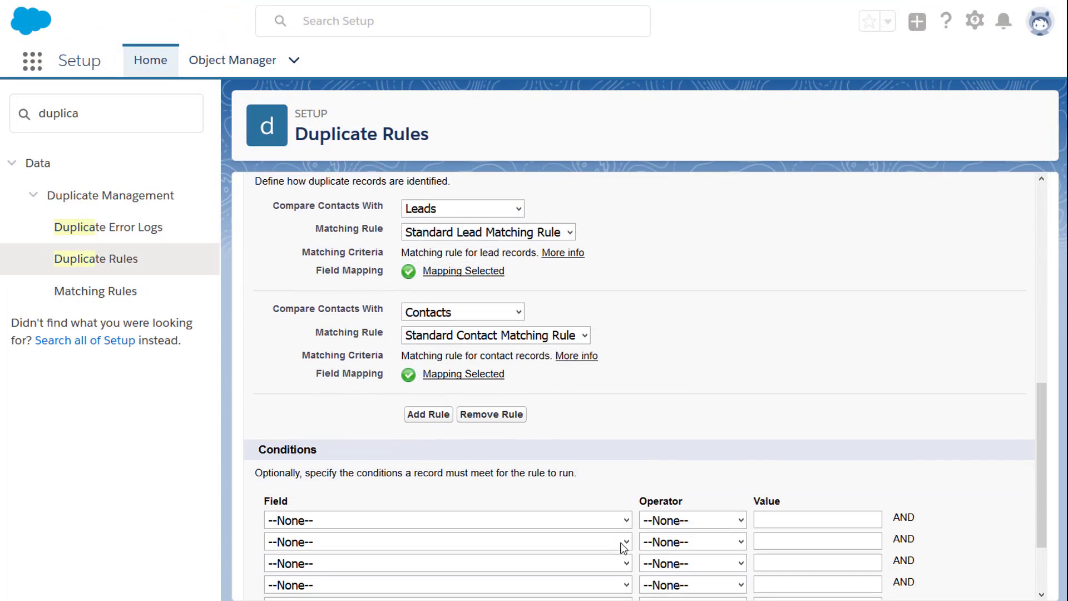
Add the condition Current User: Profile not equal to System Administrator and save the rule.
scroll(625, 544, "down", 2)
left_click(625, 427)
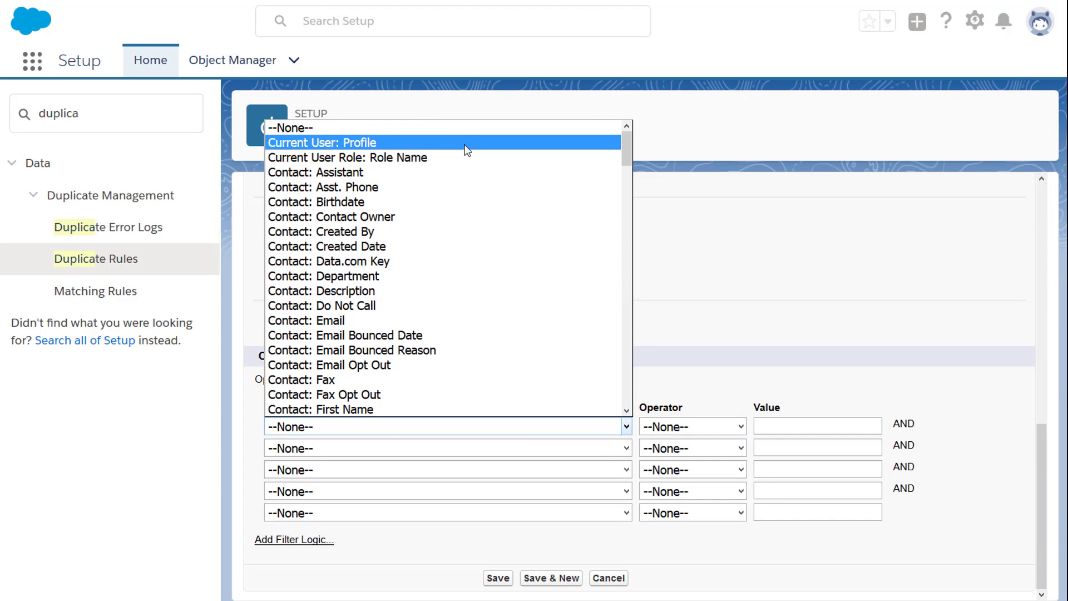
left_click(466, 144)
left_click(740, 427)
left_click(706, 474)
left_click(756, 426)
type("System Administrator")
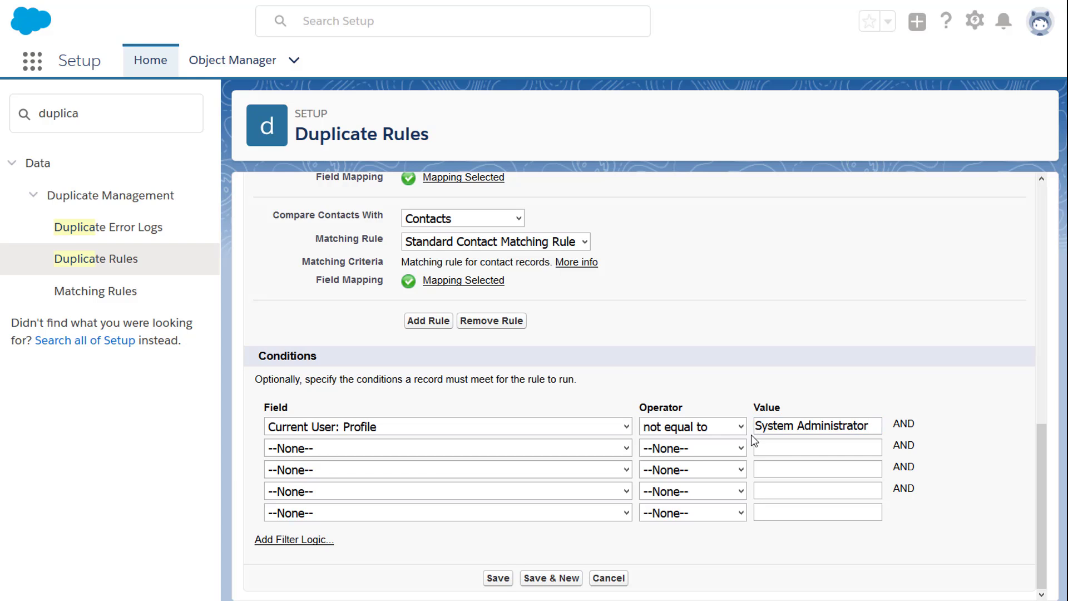
left_click(498, 579)
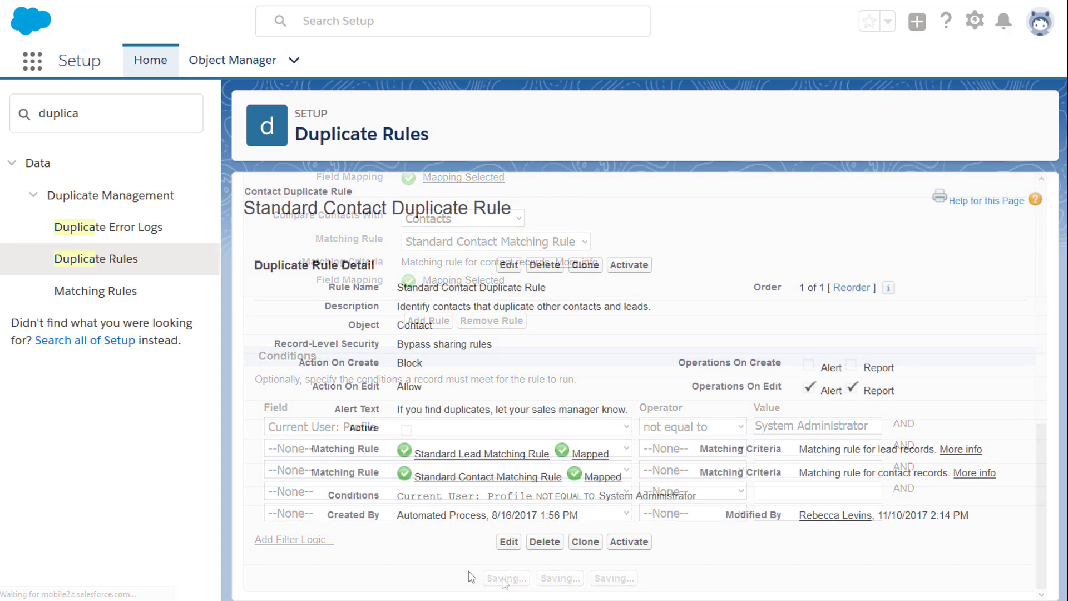